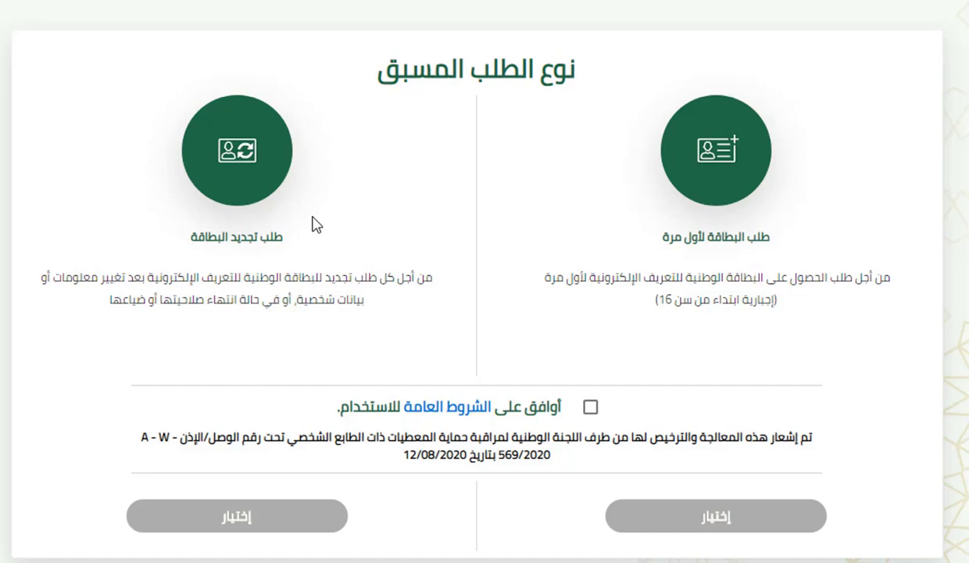
Accept the general terms of use and start a first-time card request (طلب البطاقة لأول مرة).
{"action": "left_click", "coordinate": [590, 409]}
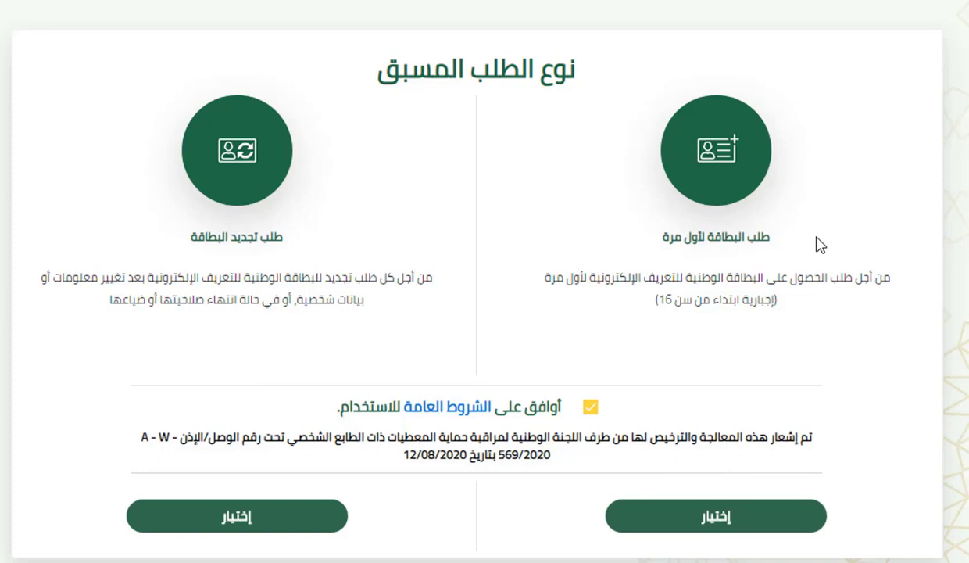
{"action": "left_click", "coordinate": [720, 520]}
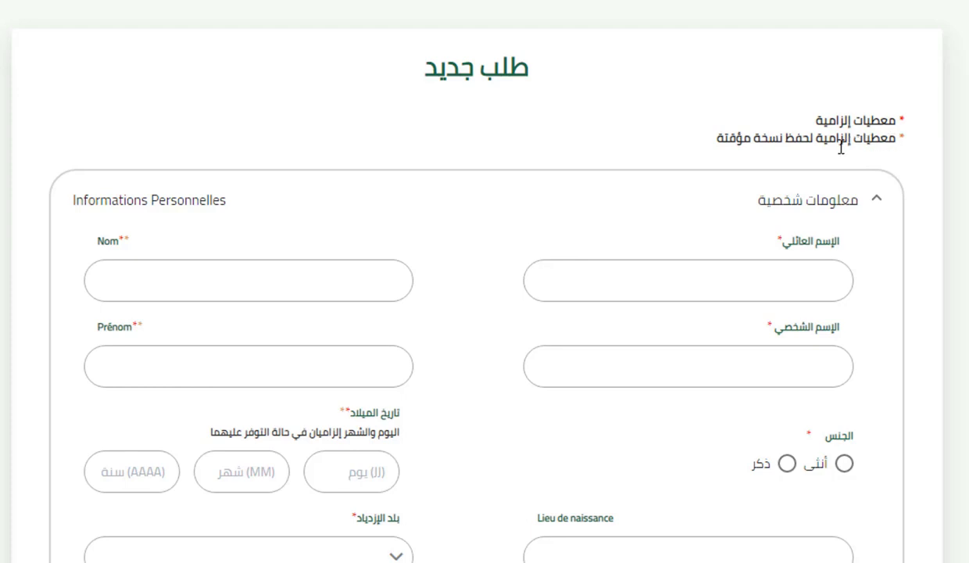
{"action": "left_click", "coordinate": [752, 275]}
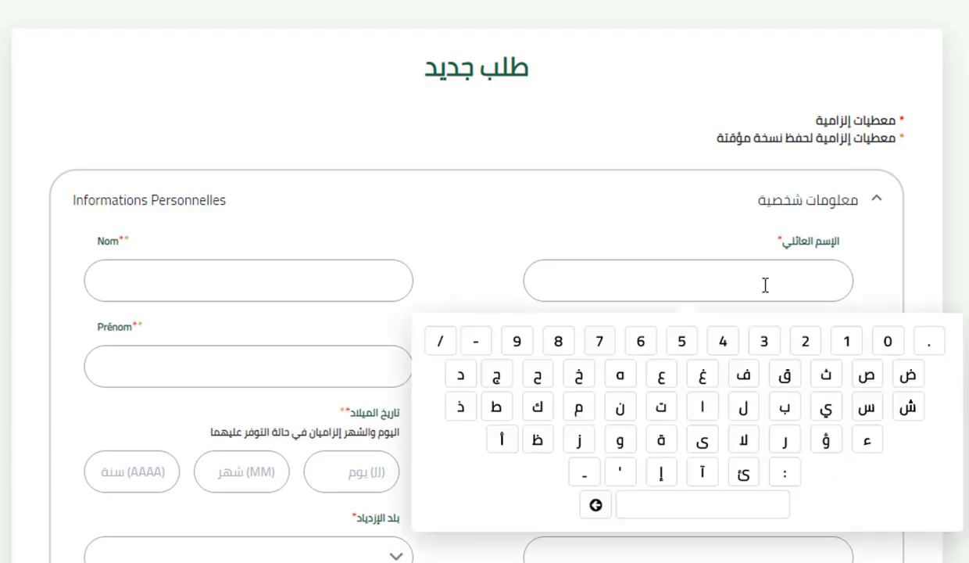
{"action": "left_click", "coordinate": [312, 277]}
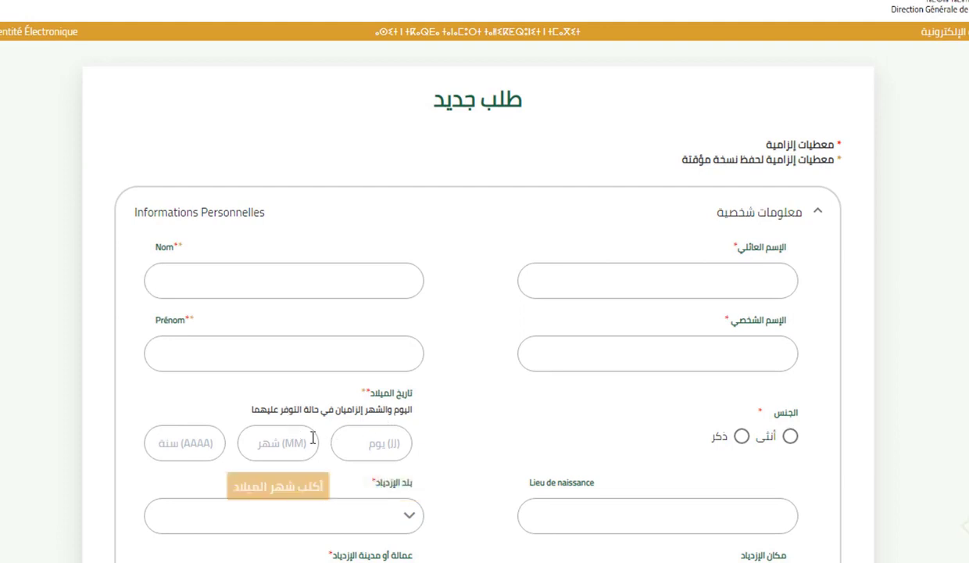
In the personal information, set the birth country to المغرب, the birth province or city to آسفي and the birth commune to الكرعاني.
{"action": "scroll", "coordinate": [547, 442], "scroll_direction": "down", "scroll_amount": 3}
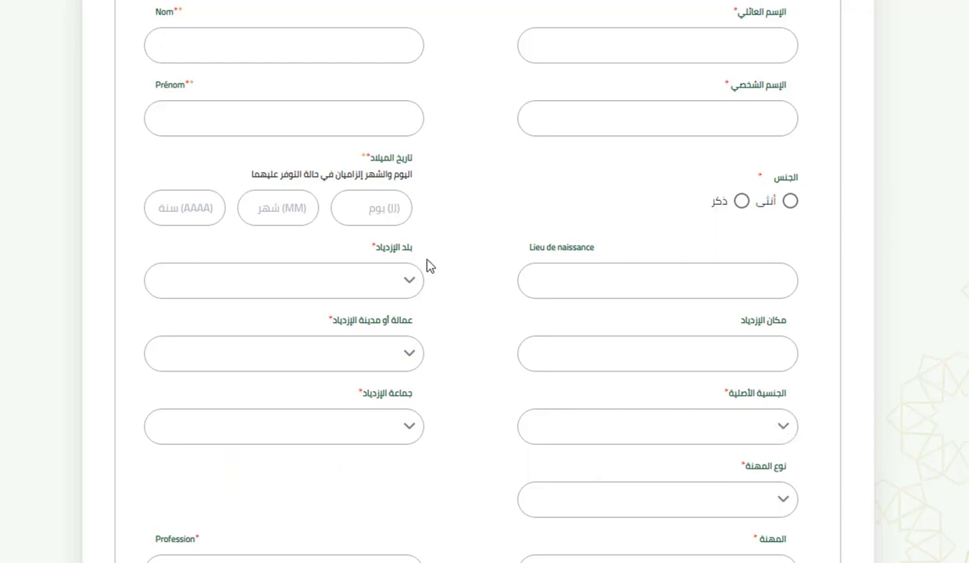
{"action": "left_click", "coordinate": [409, 283]}
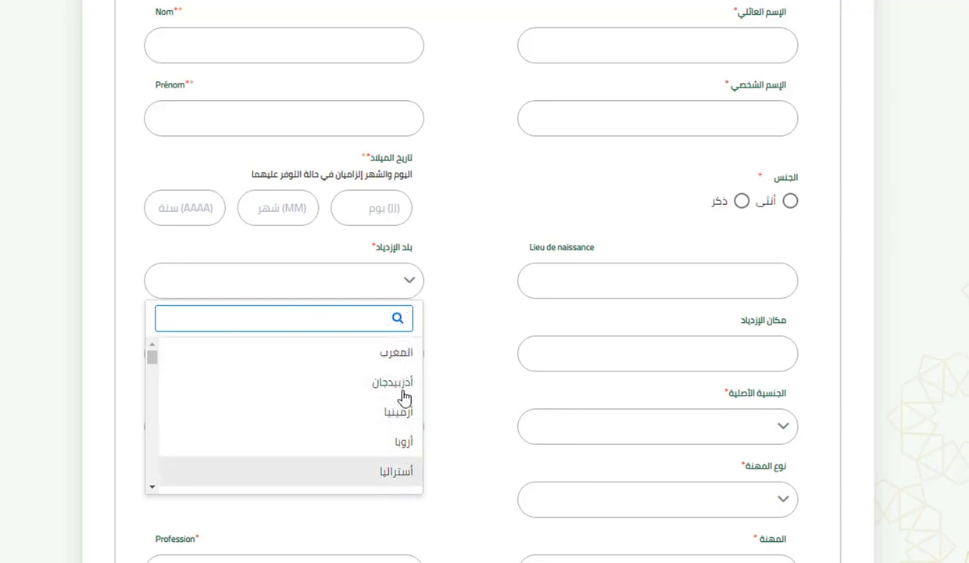
{"action": "left_click", "coordinate": [398, 355]}
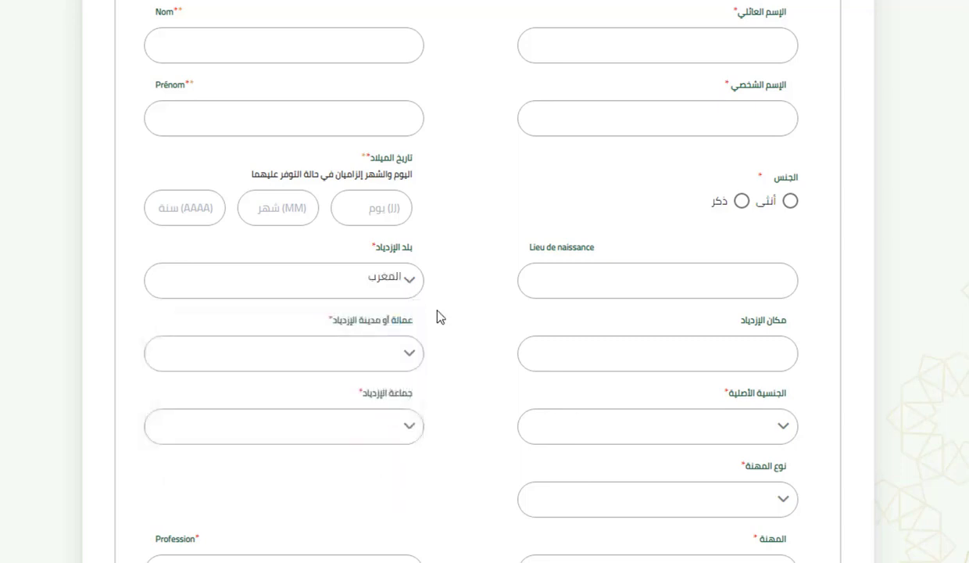
{"action": "left_click", "coordinate": [411, 361]}
{"action": "left_click", "coordinate": [399, 432]}
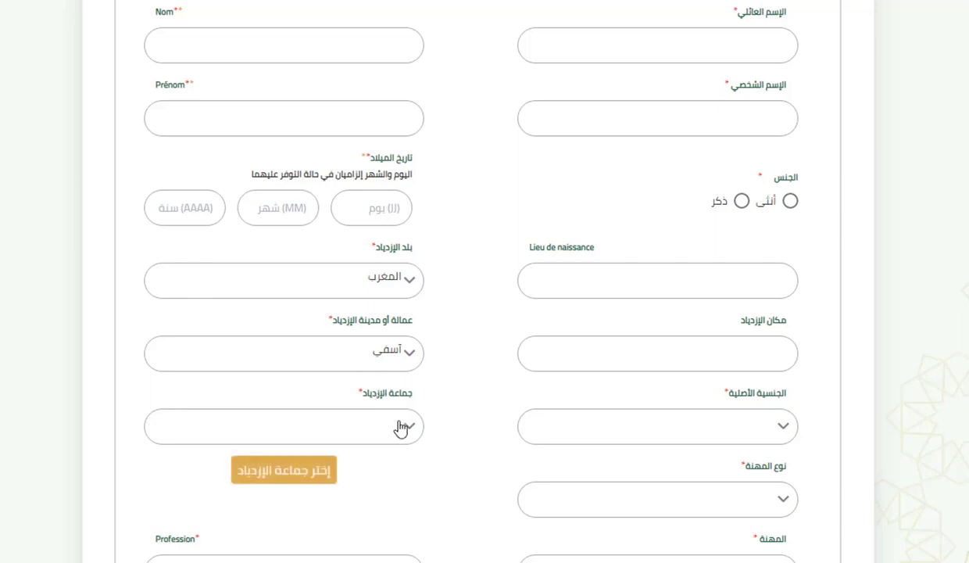
{"action": "left_click", "coordinate": [403, 429]}
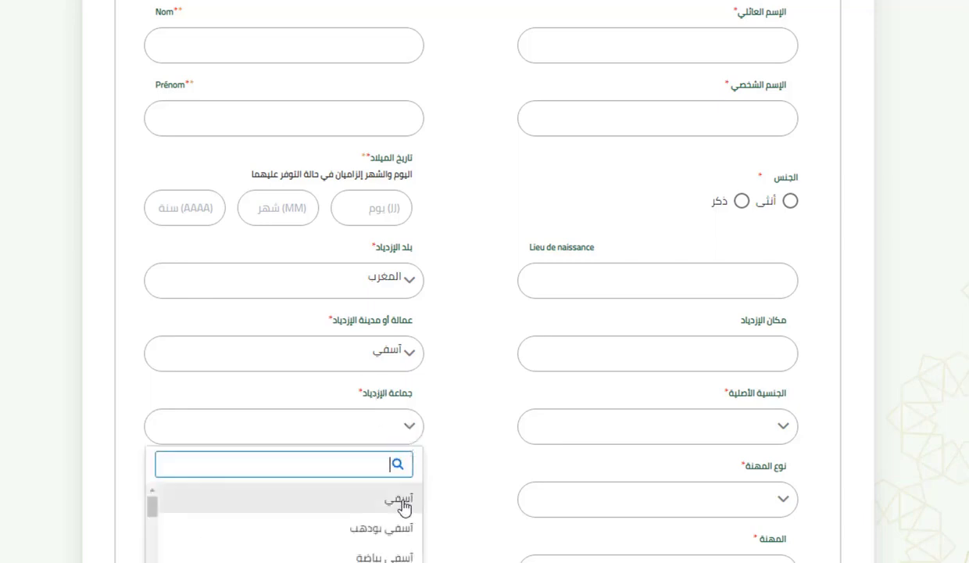
{"action": "scroll", "coordinate": [398, 526], "scroll_direction": "down", "scroll_amount": 5}
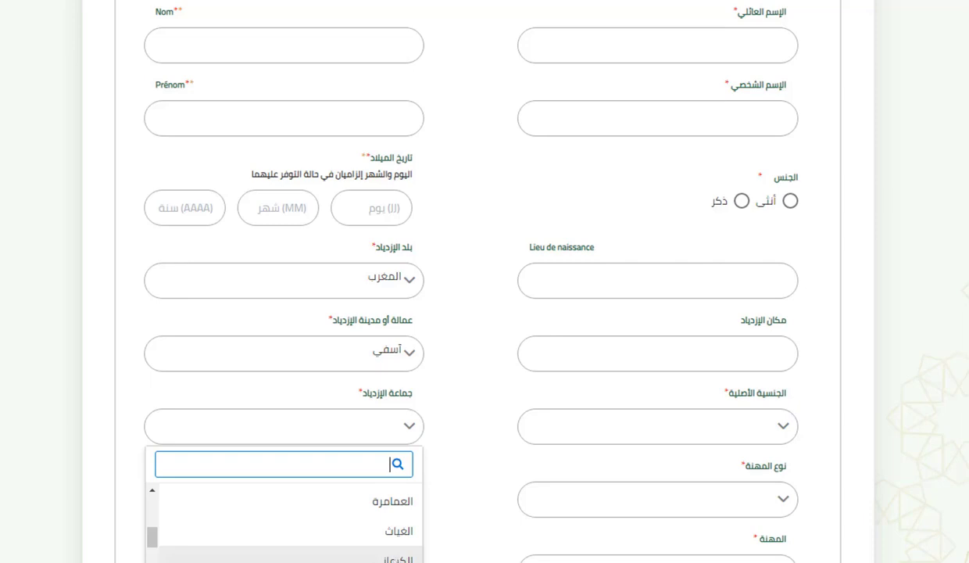
{"action": "left_click", "coordinate": [403, 556]}
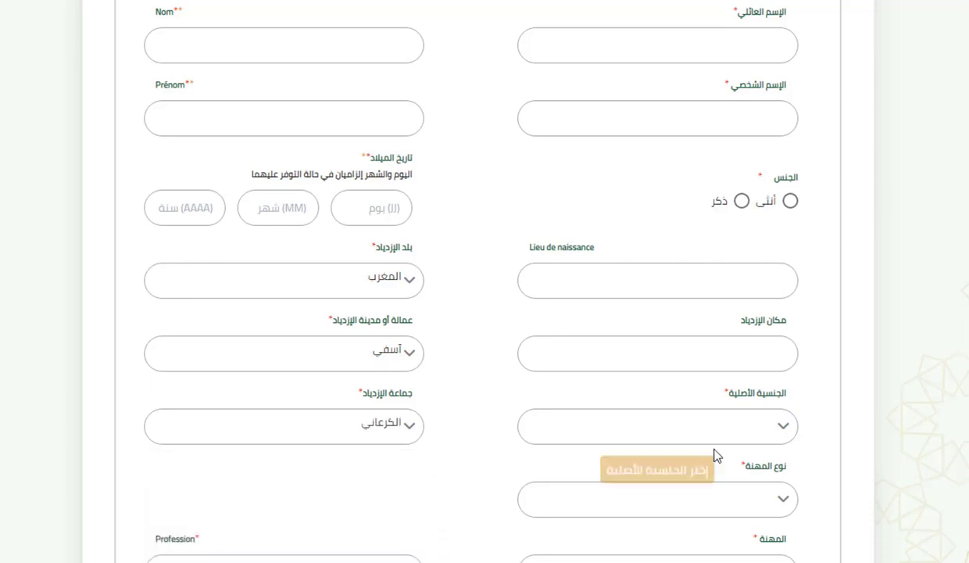
Set the original nationality to المغرب and enter طنجة as the place of birth in Arabic.
{"action": "left_click", "coordinate": [783, 430]}
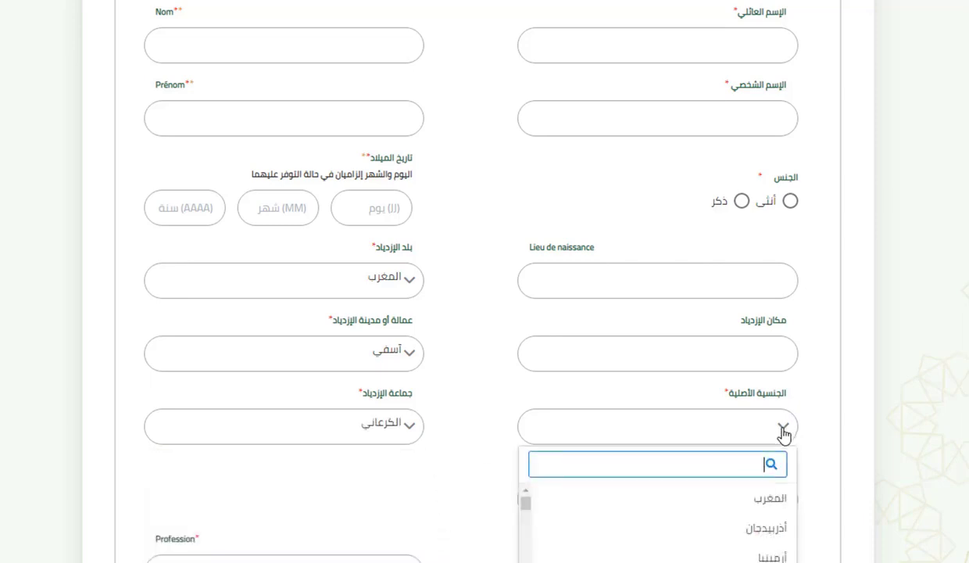
{"action": "left_click", "coordinate": [768, 498]}
{"action": "left_click", "coordinate": [762, 351]}
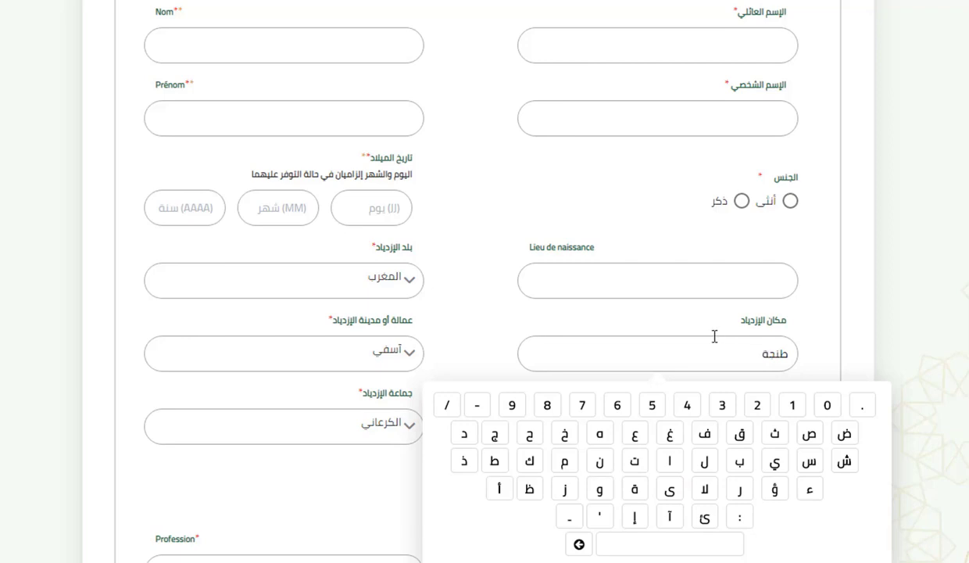
{"action": "left_click", "coordinate": [754, 280]}
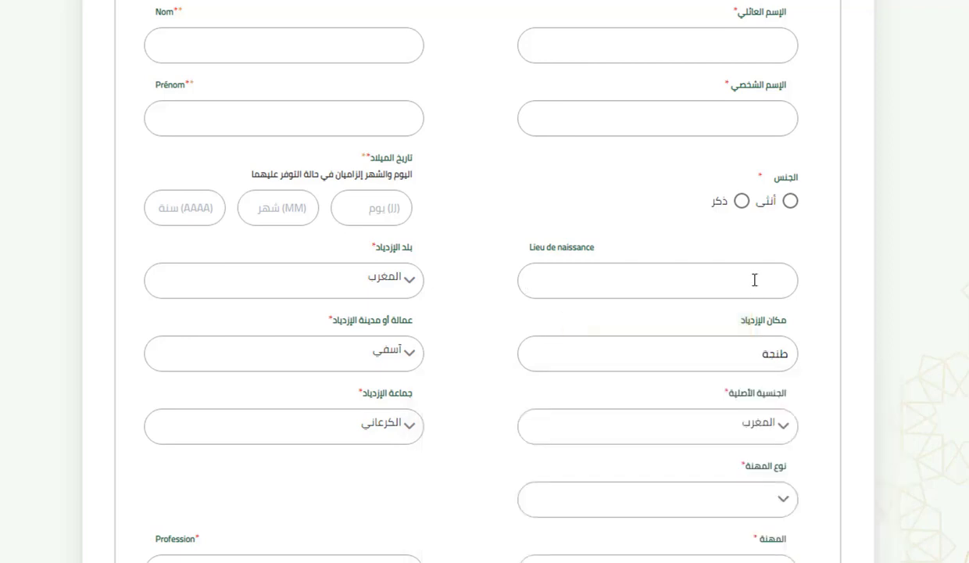
Expand the civil status section and the place of residence section to review the fields each one requires.
{"action": "scroll", "coordinate": [755, 280], "scroll_direction": "down", "scroll_amount": 4}
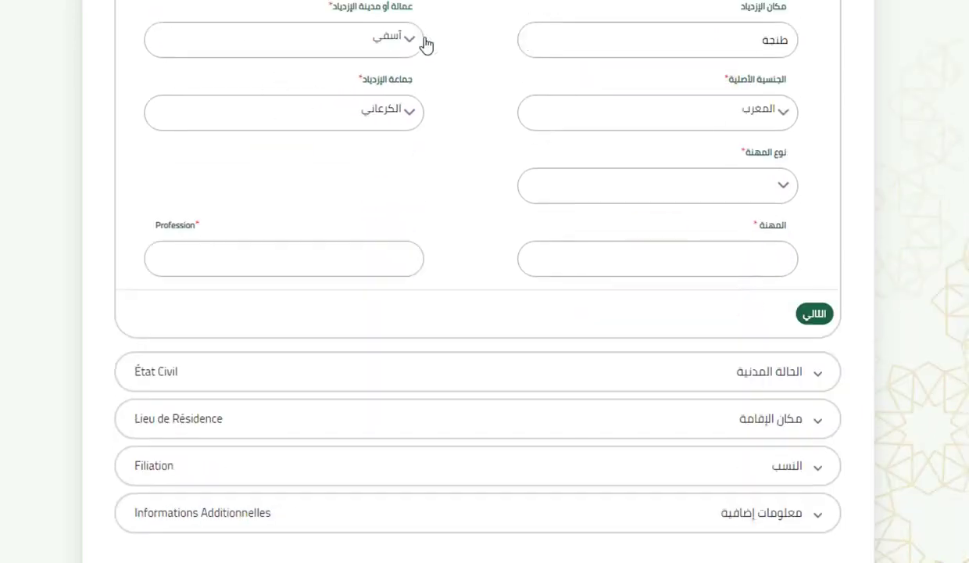
{"action": "left_click", "coordinate": [820, 380]}
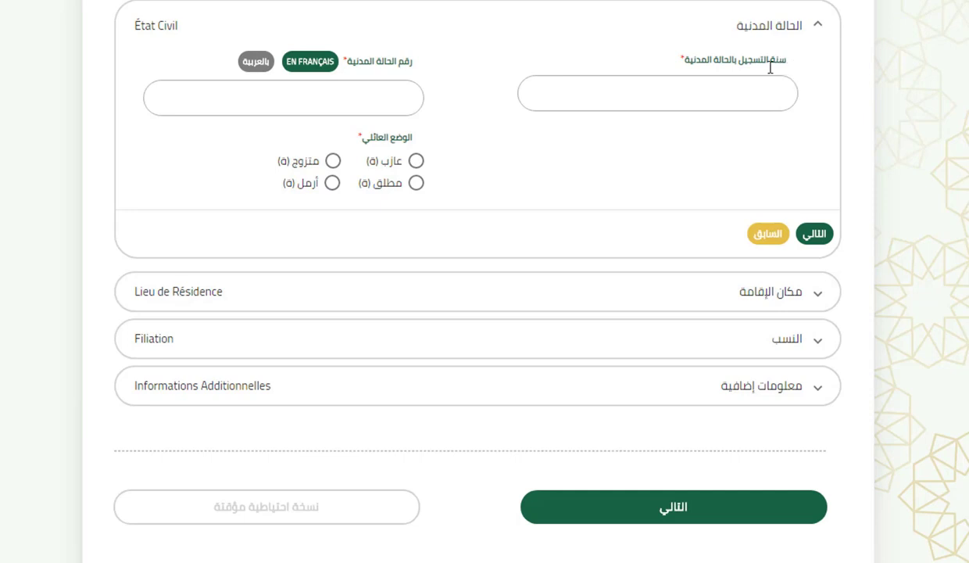
{"action": "left_click", "coordinate": [689, 99]}
{"action": "left_click", "coordinate": [818, 298]}
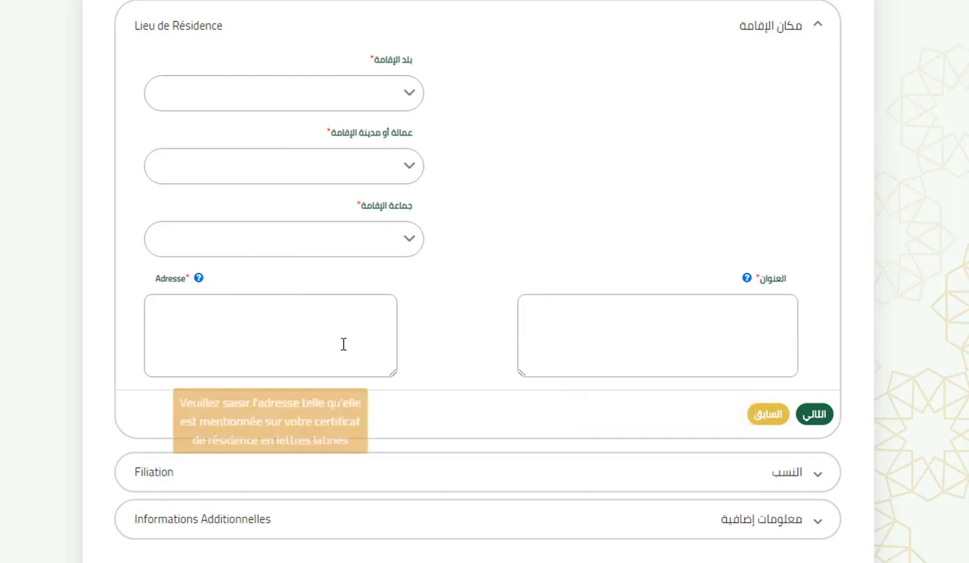
{"action": "scroll", "coordinate": [561, 339], "scroll_direction": "down", "scroll_amount": 1}
{"action": "scroll", "coordinate": [805, 322], "scroll_direction": "down", "scroll_amount": 1}
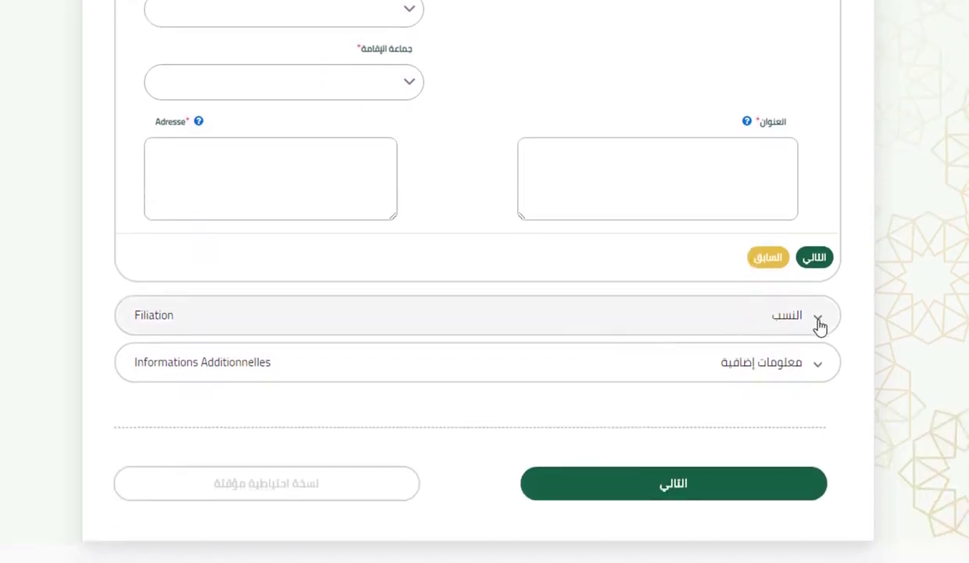
Expand the Filiation section and examine the Arabic name fields for the parents and both grandfathers, including their hints.
{"action": "left_click", "coordinate": [817, 326]}
{"action": "scroll", "coordinate": [805, 320], "scroll_direction": "down", "scroll_amount": 3}
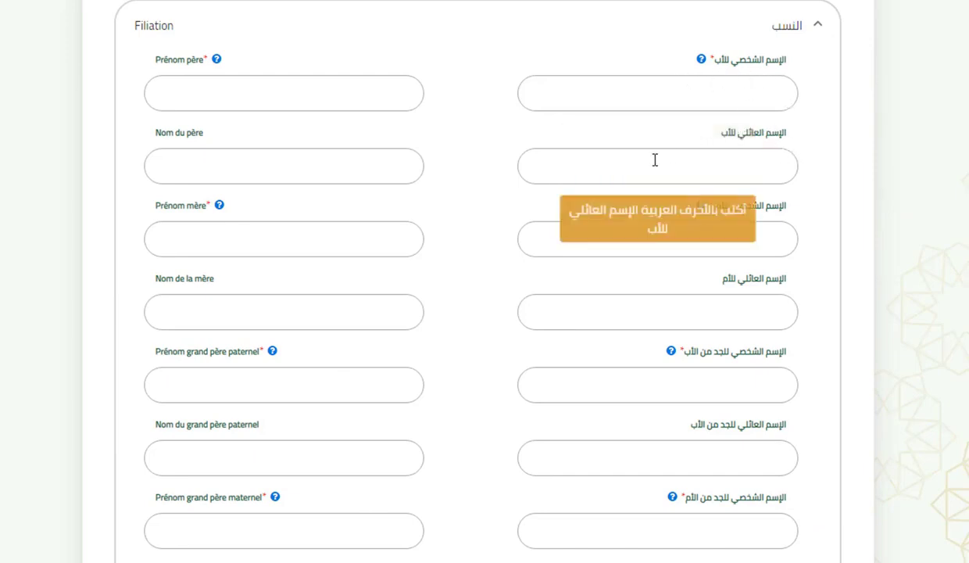
{"action": "mouse_move", "coordinate": [756, 228]}
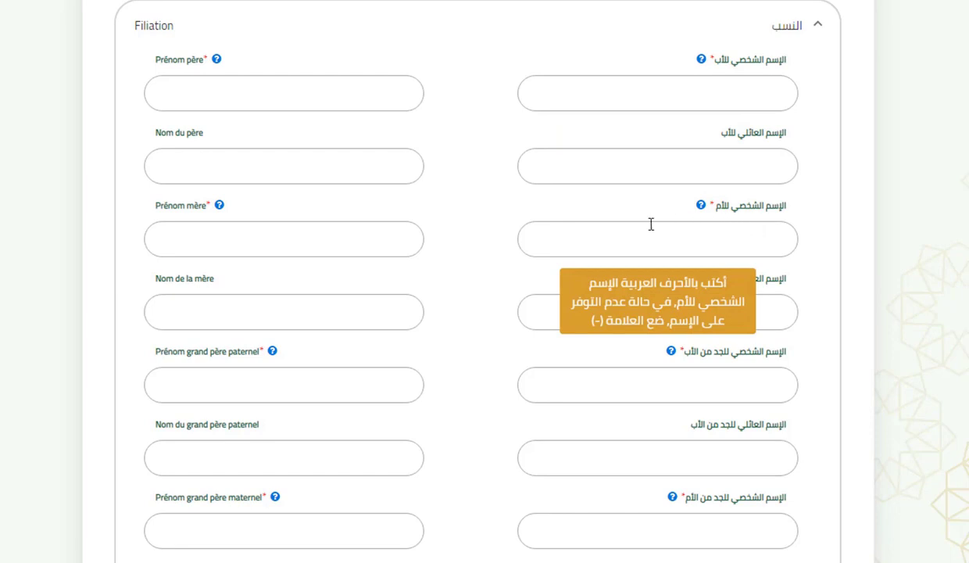
{"action": "mouse_move", "coordinate": [760, 289]}
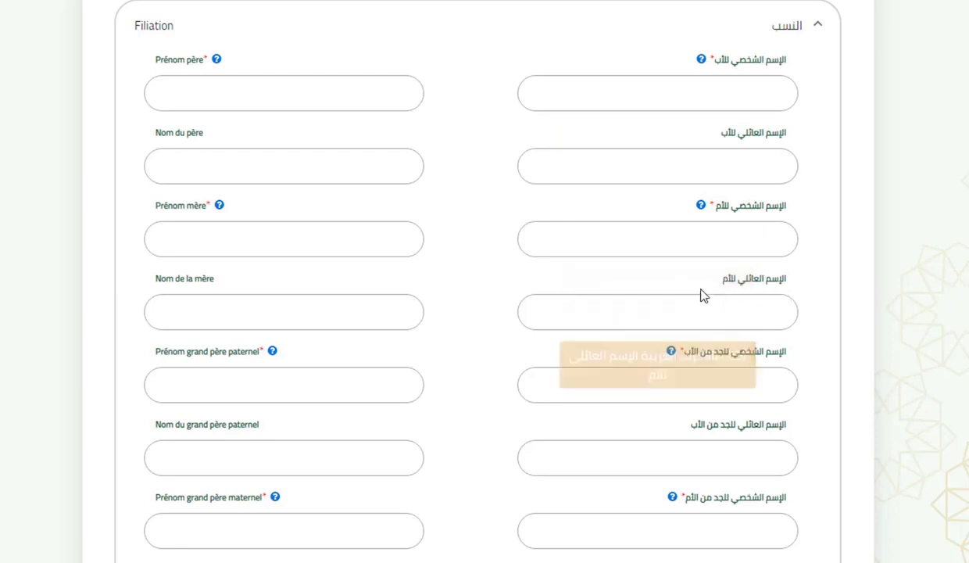
{"action": "mouse_move", "coordinate": [767, 386]}
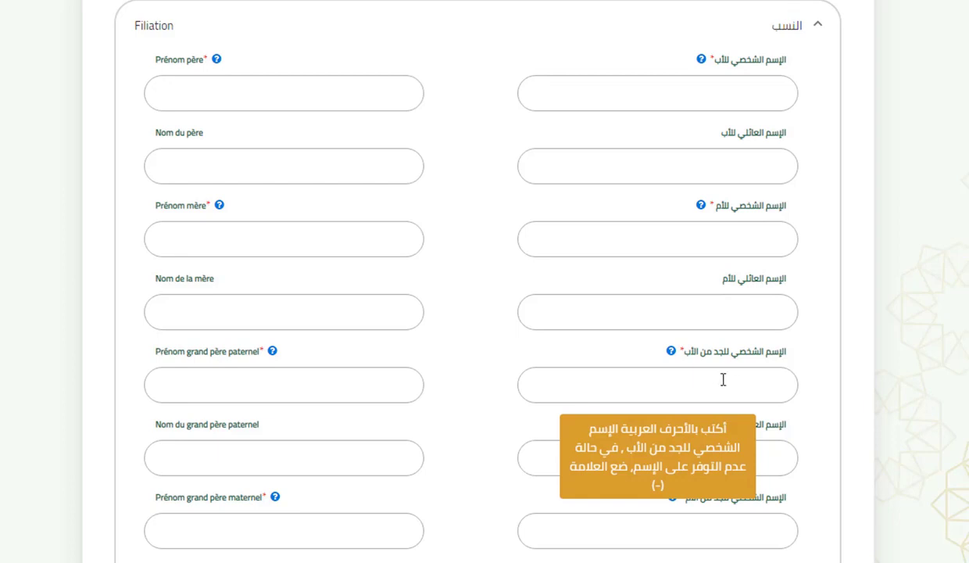
{"action": "mouse_move", "coordinate": [776, 449]}
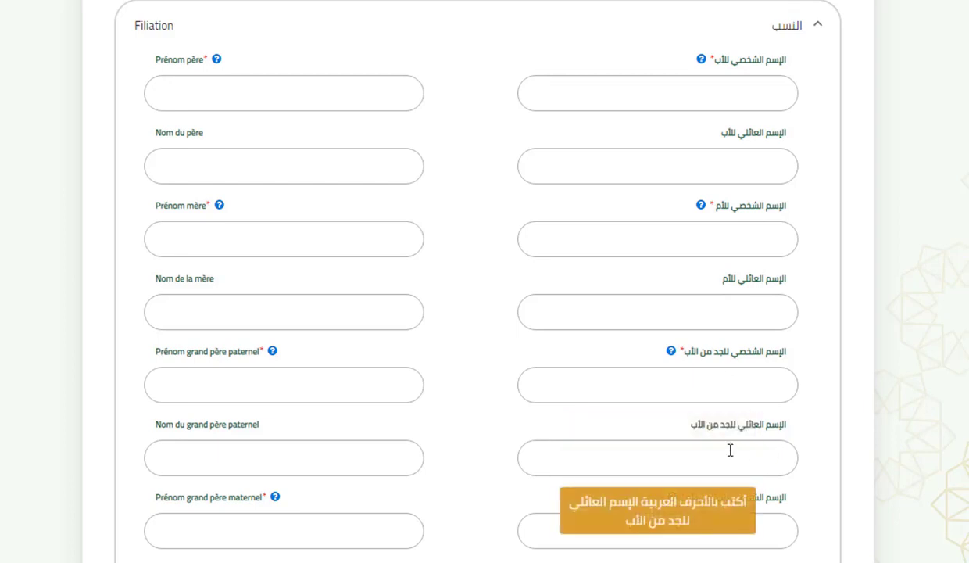
{"action": "scroll", "coordinate": [725, 448], "scroll_direction": "down", "scroll_amount": 2}
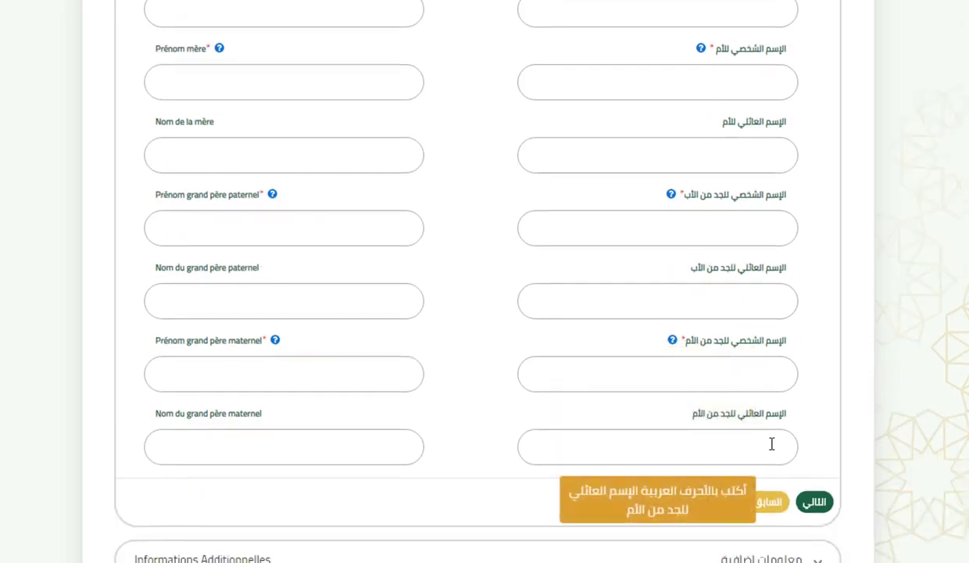
{"action": "scroll", "coordinate": [742, 442], "scroll_direction": "down", "scroll_amount": 2}
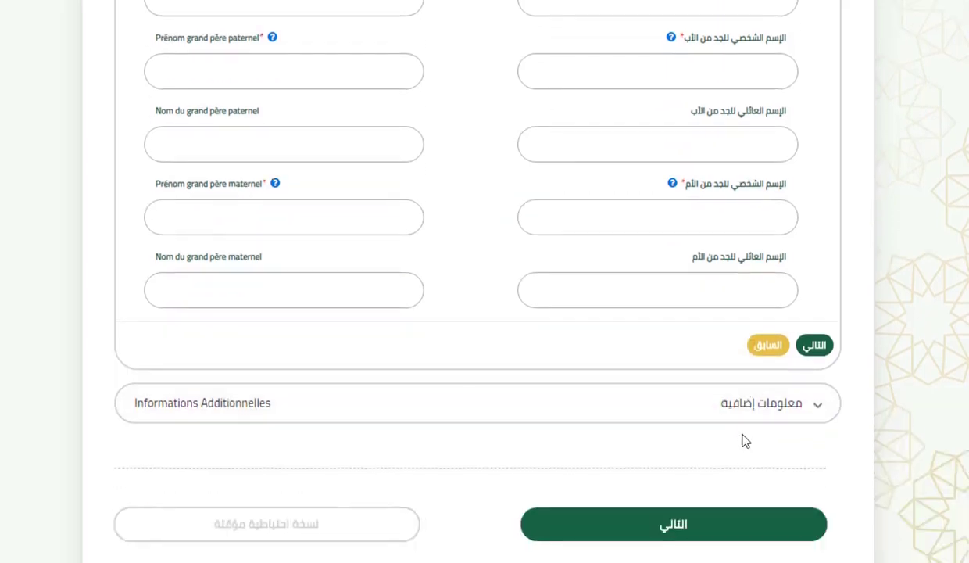
{"action": "mouse_move", "coordinate": [729, 294]}
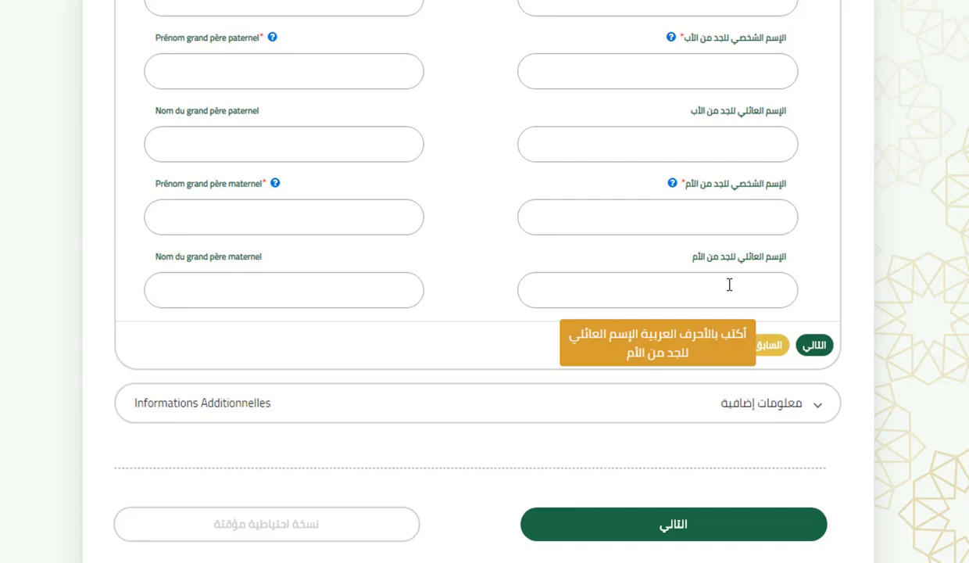
Expand the additional information section and review its contact fields along with the overall list of form sections.
{"action": "left_click", "coordinate": [818, 408]}
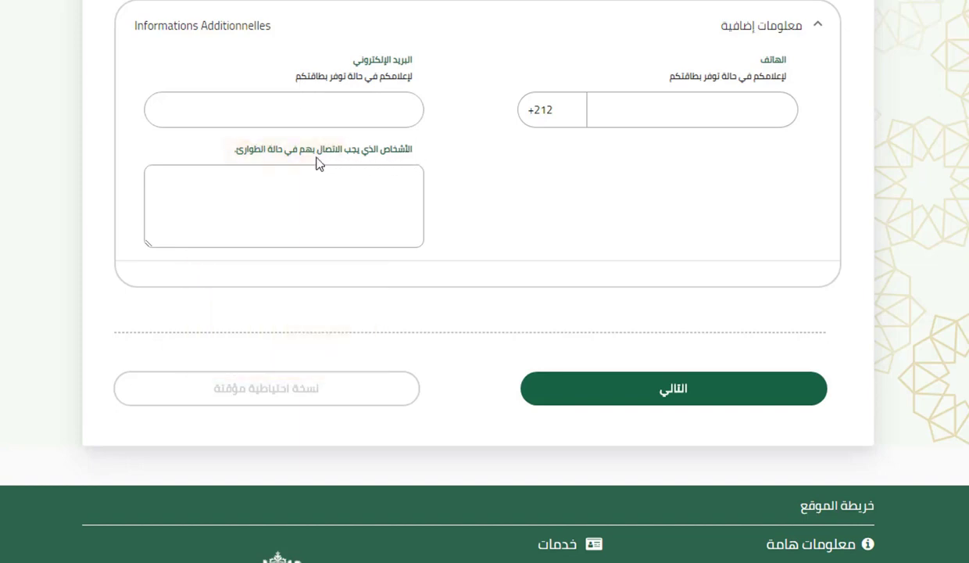
{"action": "scroll", "coordinate": [684, 271], "scroll_direction": "up", "scroll_amount": 5}
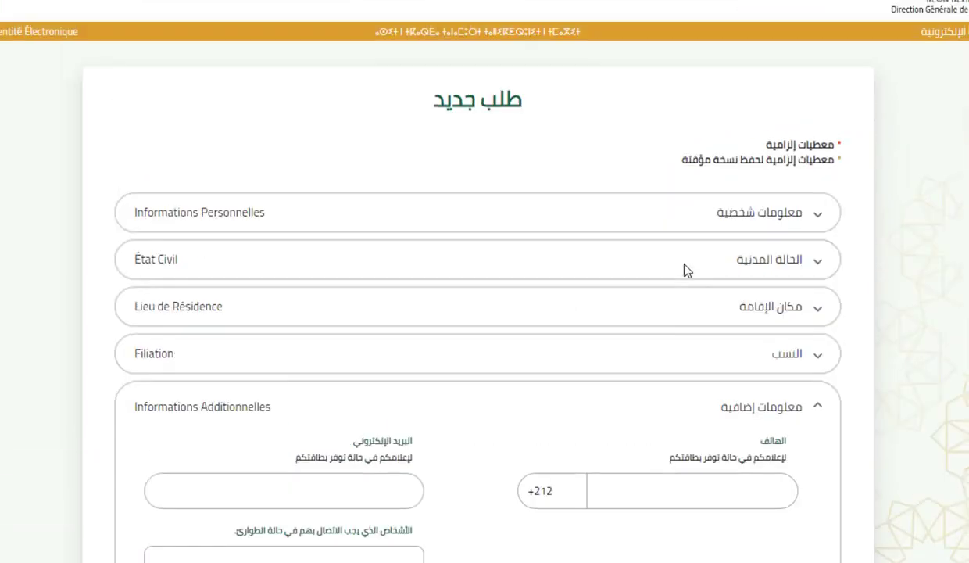
{"action": "scroll", "coordinate": [684, 270], "scroll_direction": "down", "scroll_amount": 5}
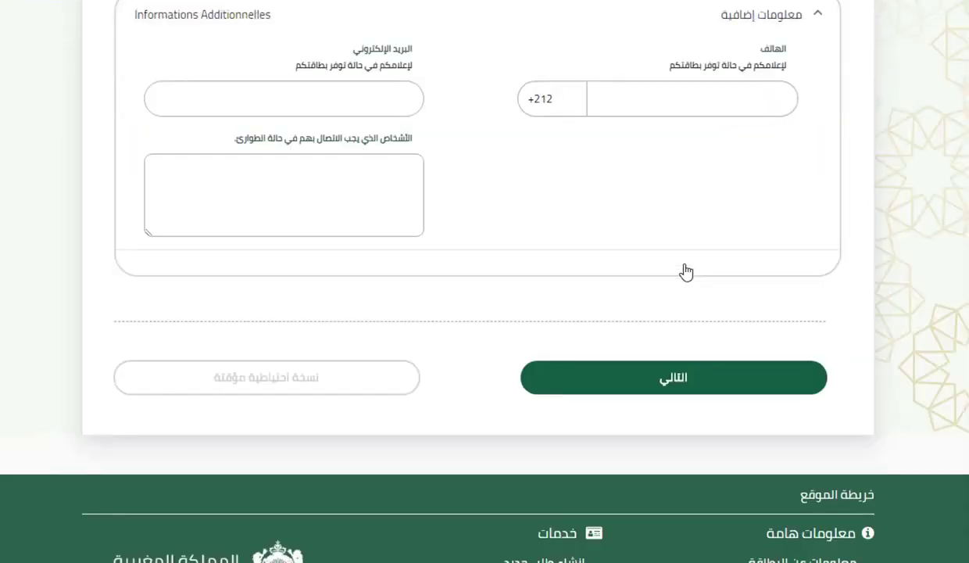
{"action": "scroll", "coordinate": [685, 272], "scroll_direction": "up", "scroll_amount": 5}
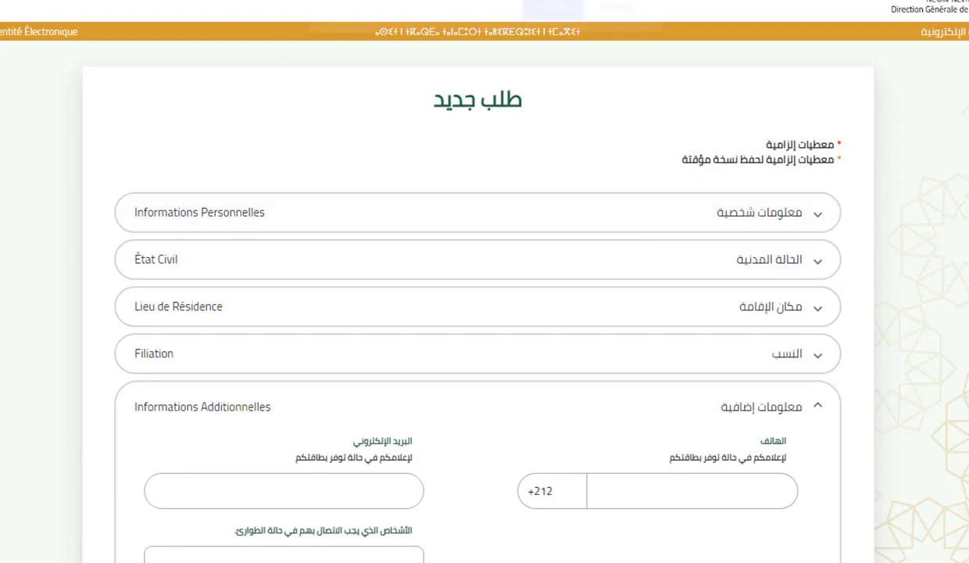
Return to the request type choice, accept the general terms of use and start a card renewal request (طلب تجديد البطاقة).
{"action": "left_click", "coordinate": [545, 24]}
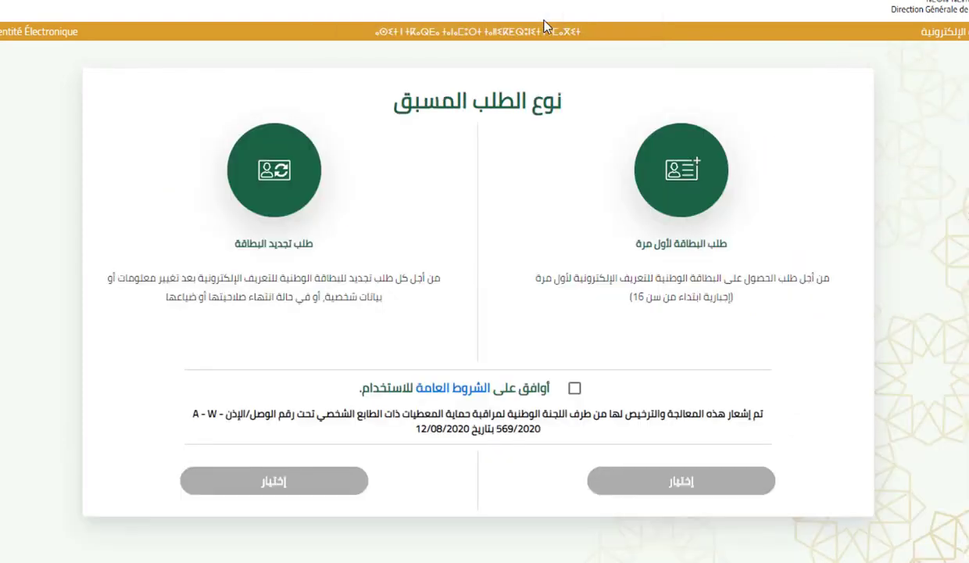
{"action": "left_click", "coordinate": [574, 388]}
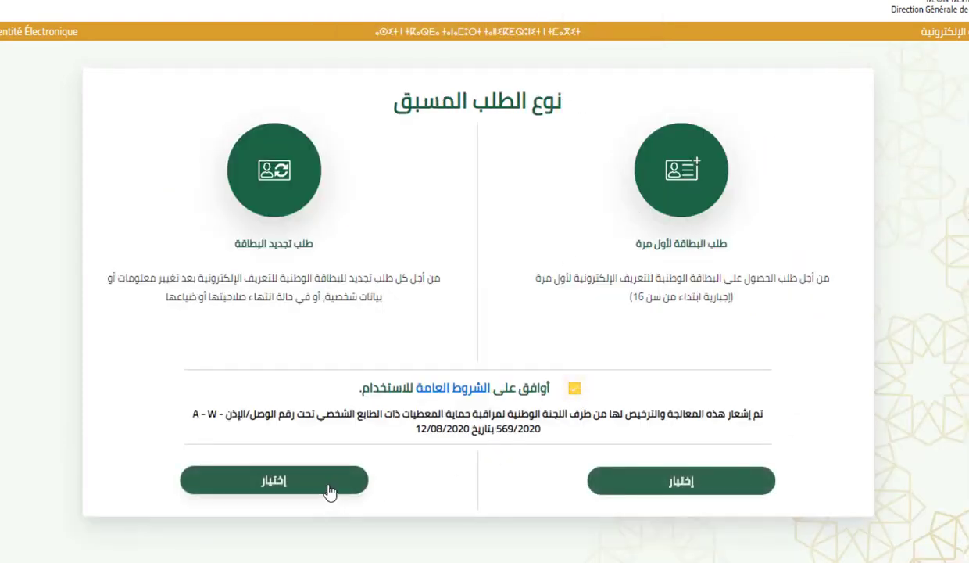
{"action": "left_click", "coordinate": [303, 481]}
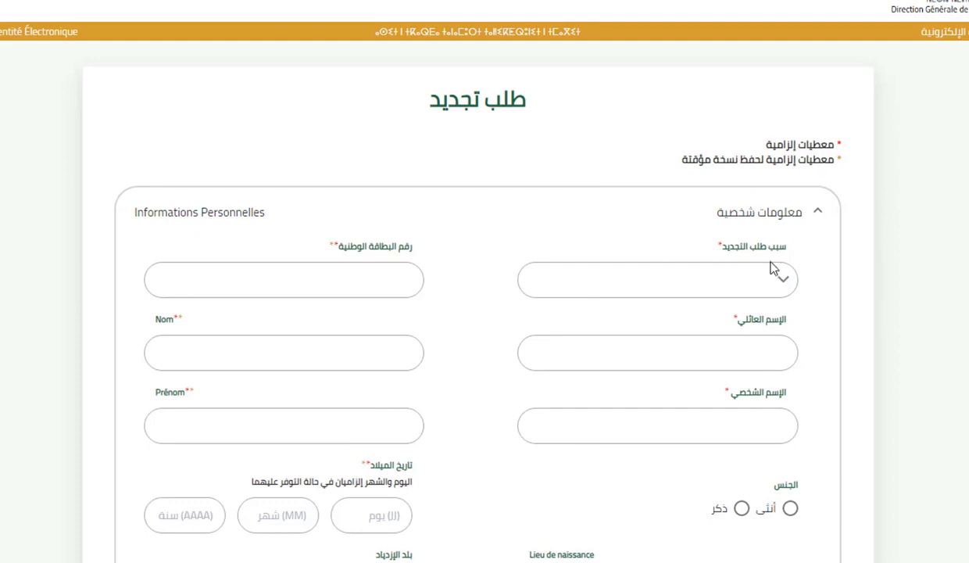
Set the renewal reason to فقدان and activate the national card number field.
{"action": "left_click", "coordinate": [785, 283]}
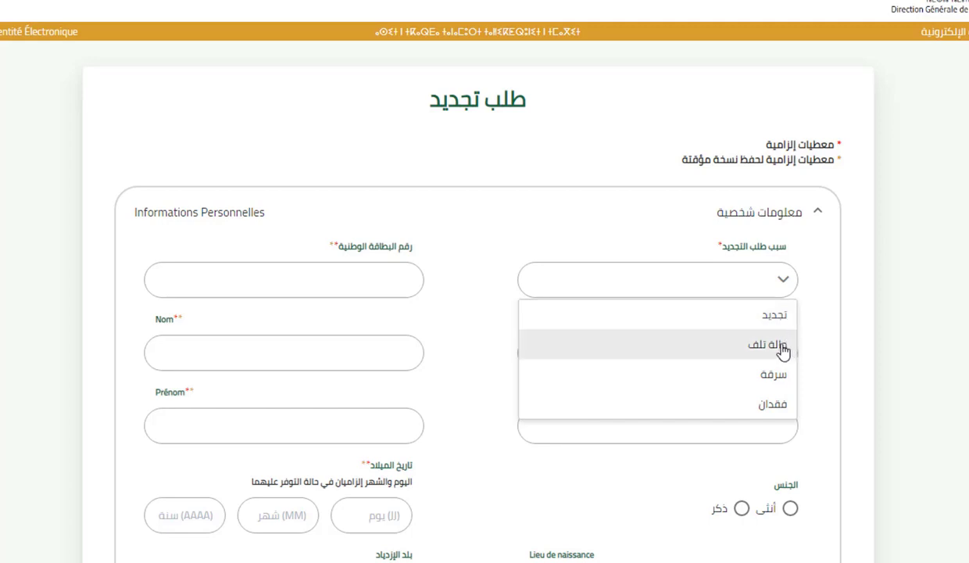
{"action": "left_click", "coordinate": [772, 406]}
{"action": "left_click", "coordinate": [361, 266]}
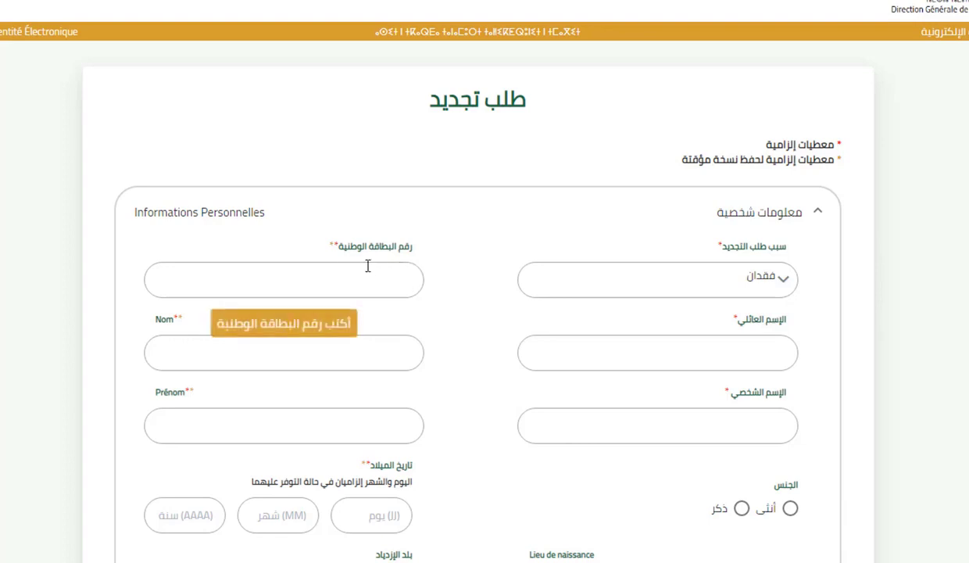
Examine the personal information fields of the renewal form, from the Arabic and French names and gender through birth details, nationality and profession.
{"action": "left_click", "coordinate": [753, 359]}
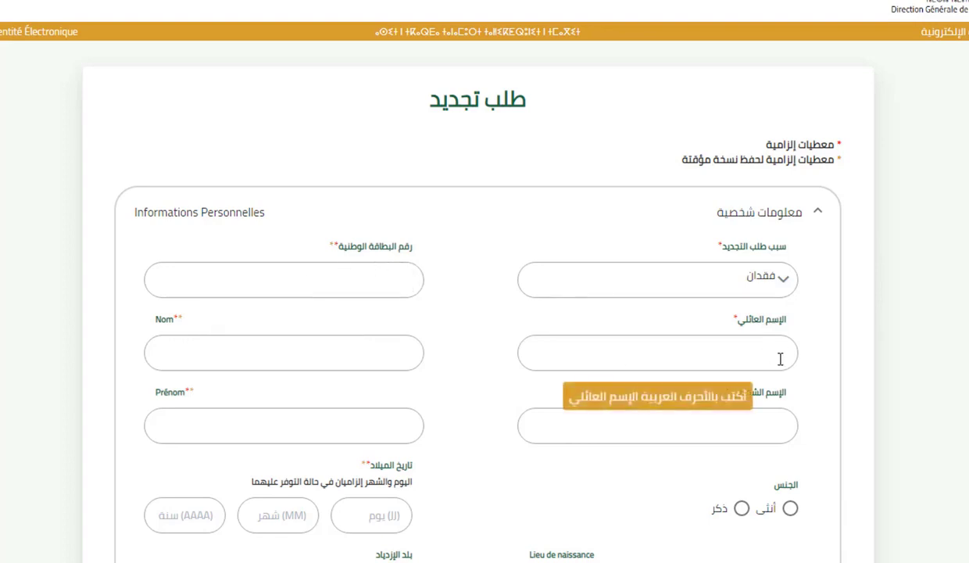
{"action": "left_click", "coordinate": [298, 339]}
{"action": "left_click", "coordinate": [580, 421]}
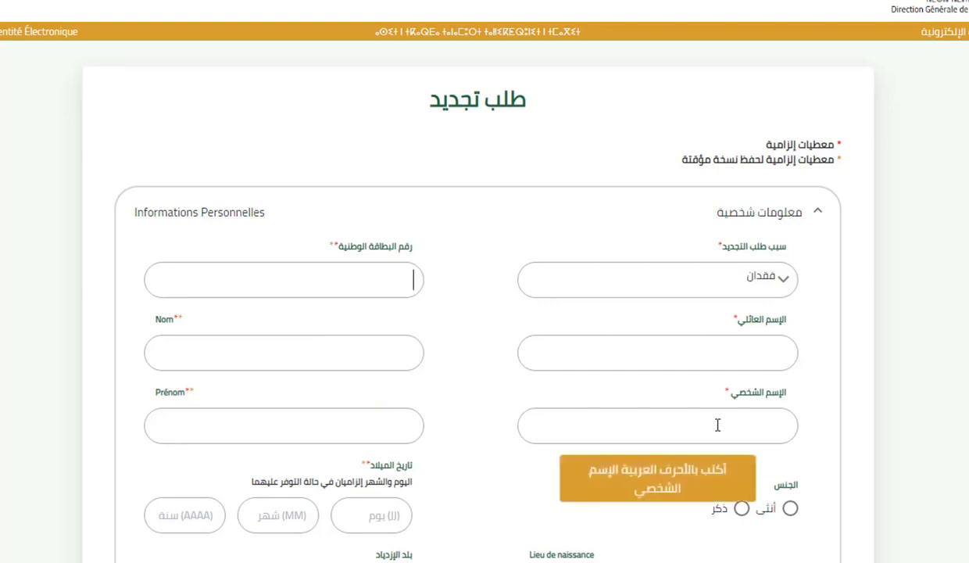
{"action": "scroll", "coordinate": [716, 423], "scroll_direction": "down", "scroll_amount": 1}
{"action": "left_click", "coordinate": [304, 347]}
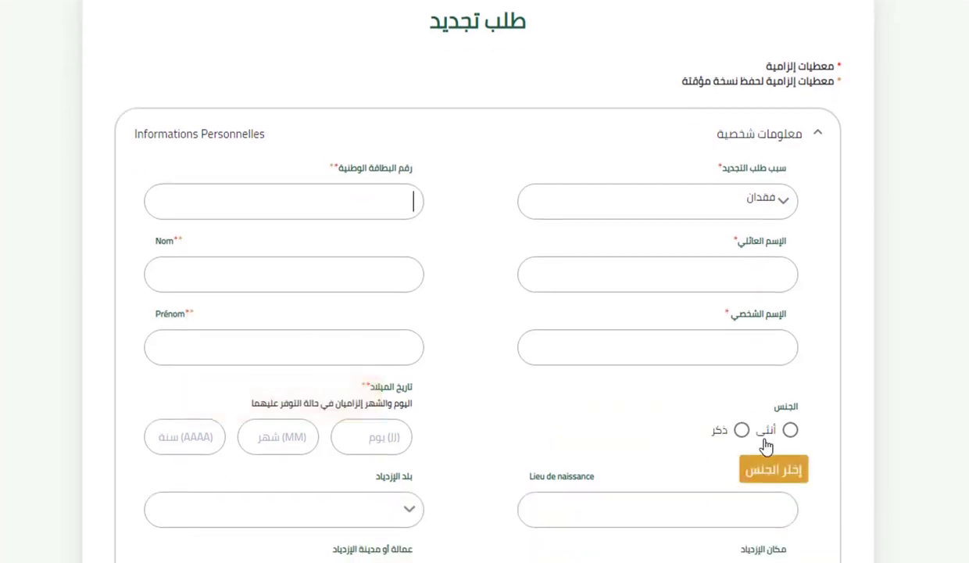
{"action": "scroll", "coordinate": [383, 435], "scroll_direction": "down", "scroll_amount": 3}
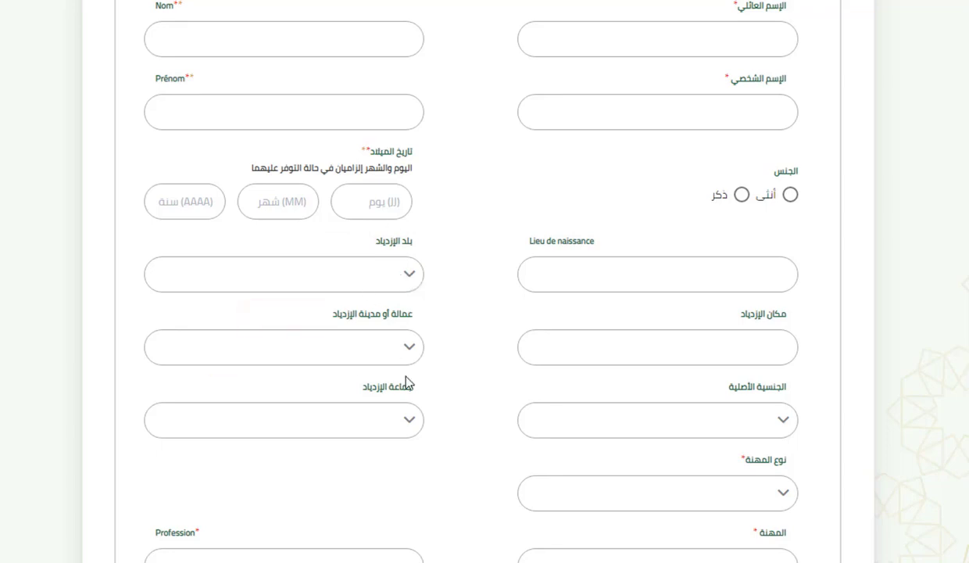
{"action": "scroll", "coordinate": [393, 365], "scroll_direction": "down", "scroll_amount": 2}
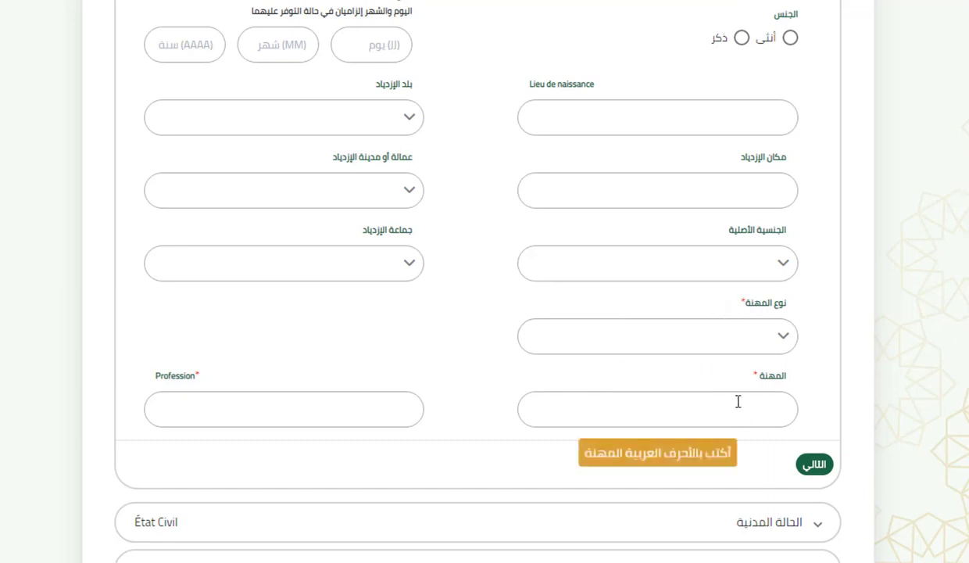
{"action": "scroll", "coordinate": [739, 401], "scroll_direction": "down", "scroll_amount": 2}
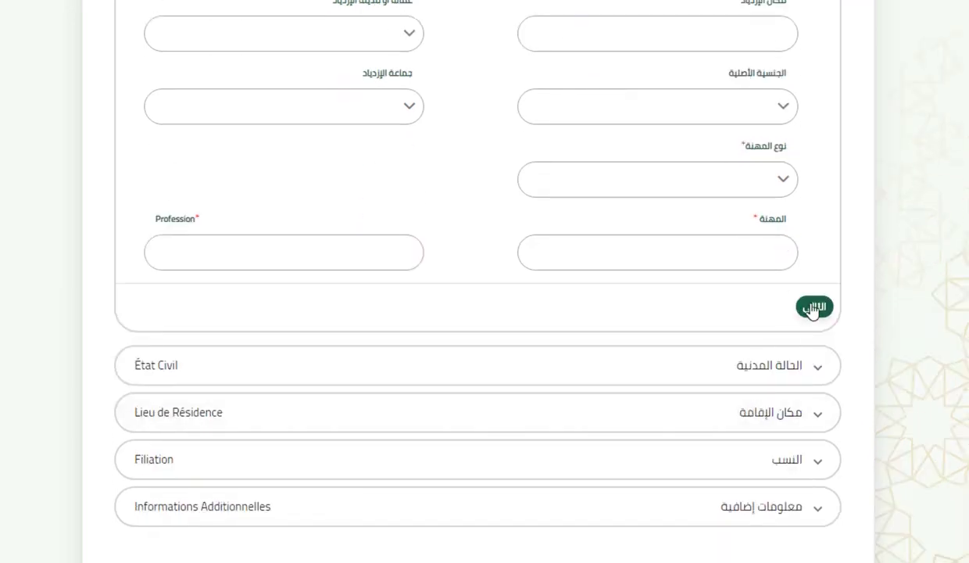
Expand the civil status section to review its family status options, and open the place of residence section.
{"action": "left_click", "coordinate": [818, 374]}
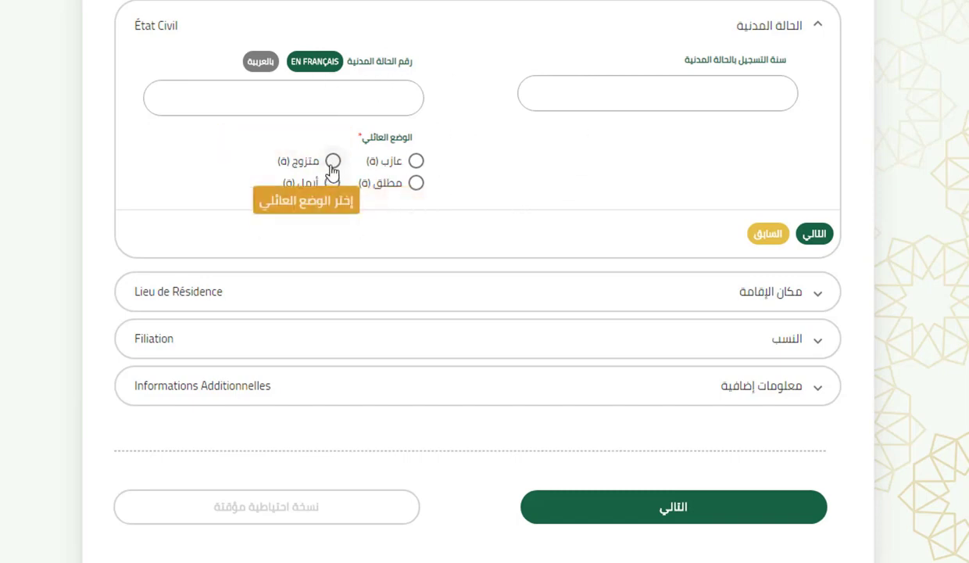
{"action": "left_click", "coordinate": [824, 299]}
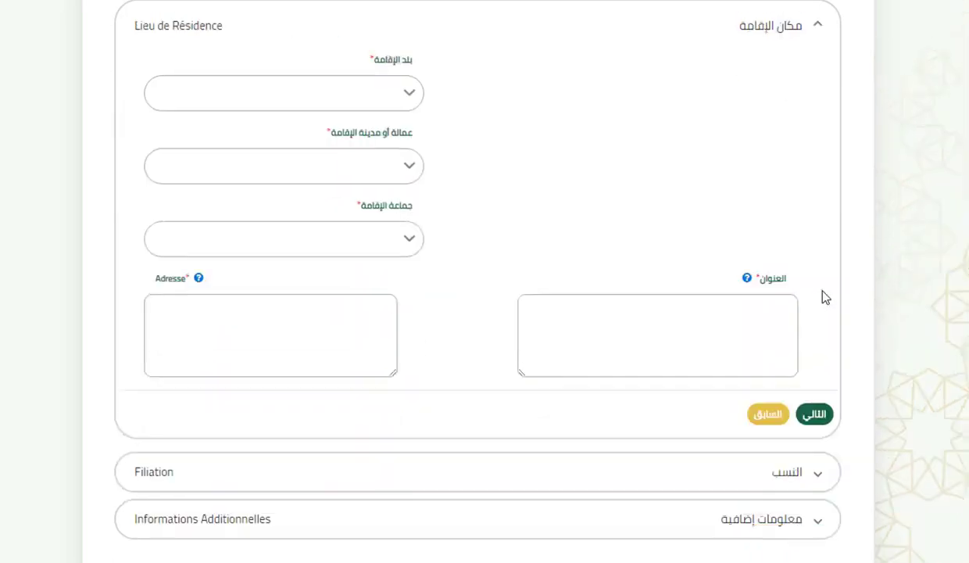